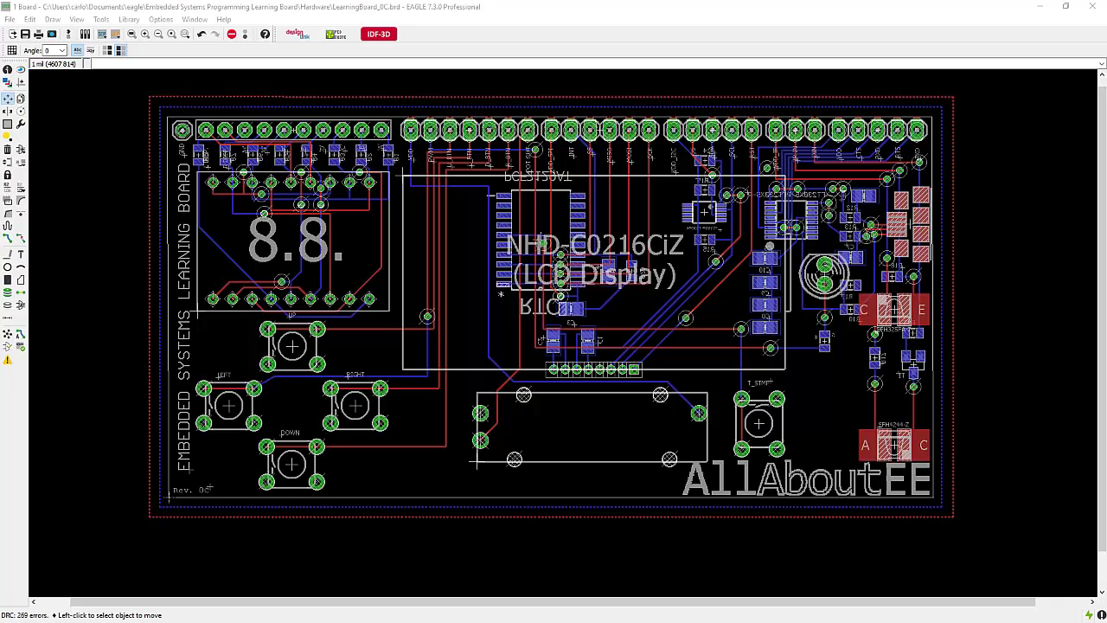
Switch from the EAGLE board layout to the browser showing the OSH Park site
key("alt+Tab")
Maximise the browser and download the Eagle DRU file from OSH Park's design rules page
left_click_drag(548, 292, 548, 7)
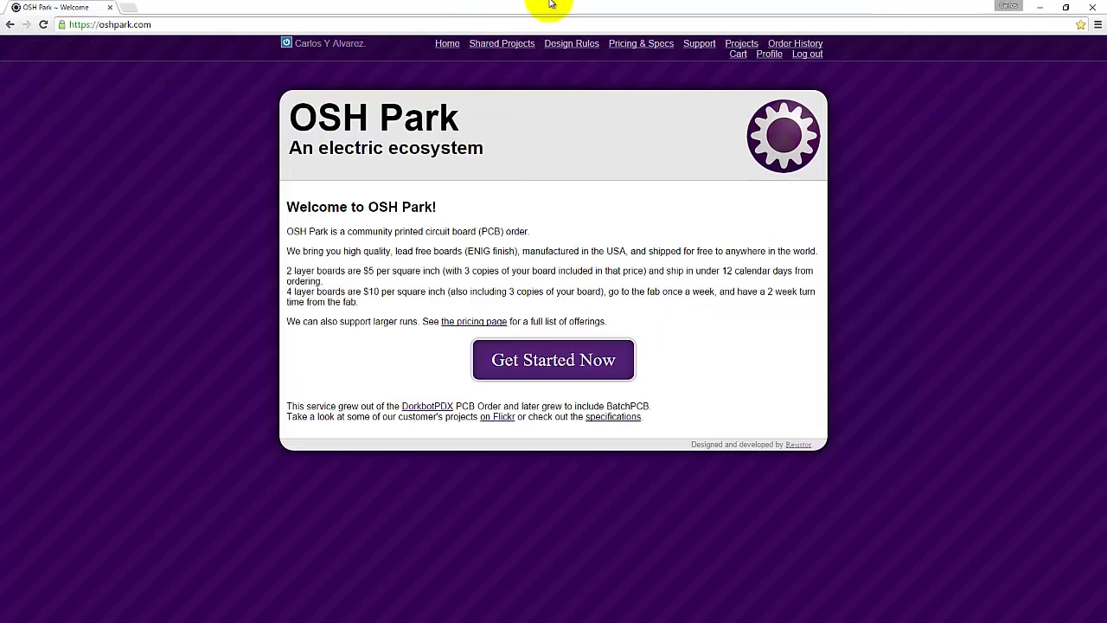
left_click(560, 48)
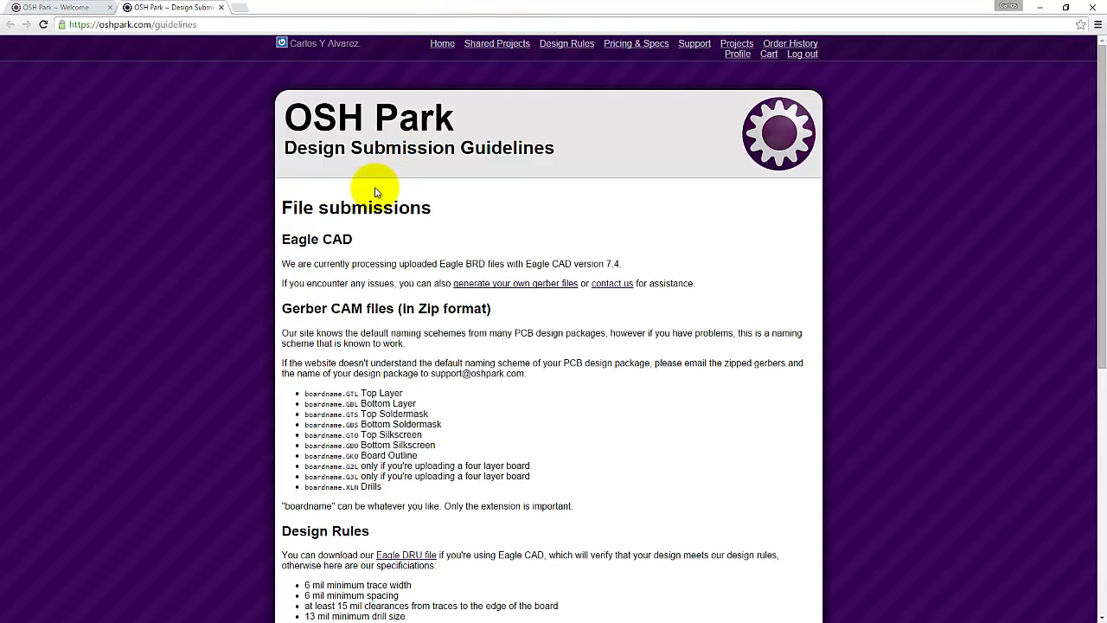
scroll(381, 216, "down", 3)
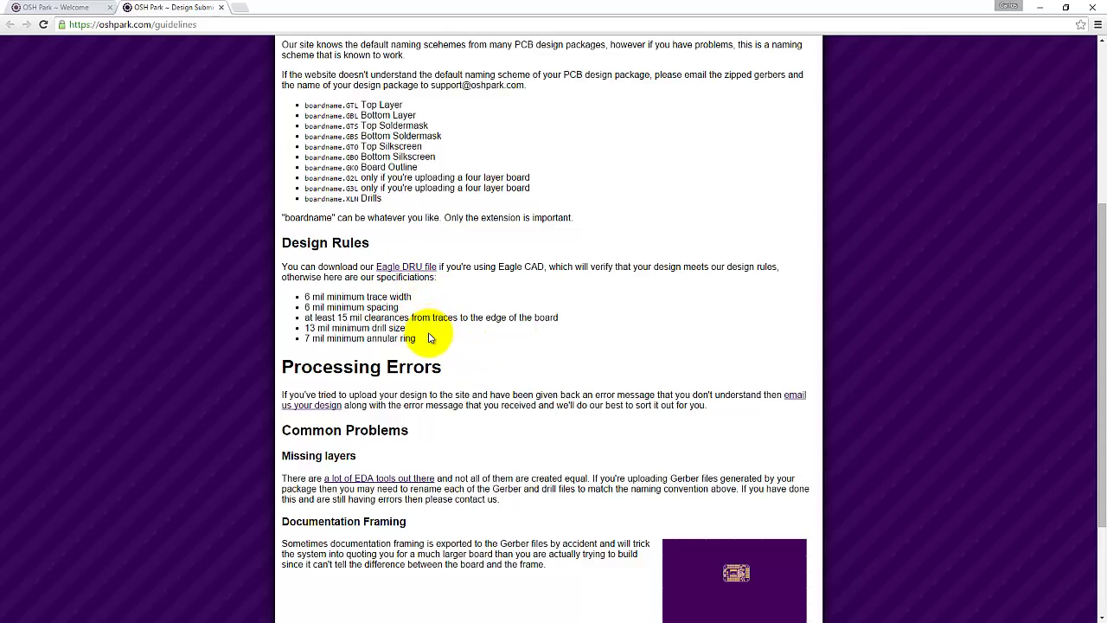
left_click_drag(428, 337, 294, 295)
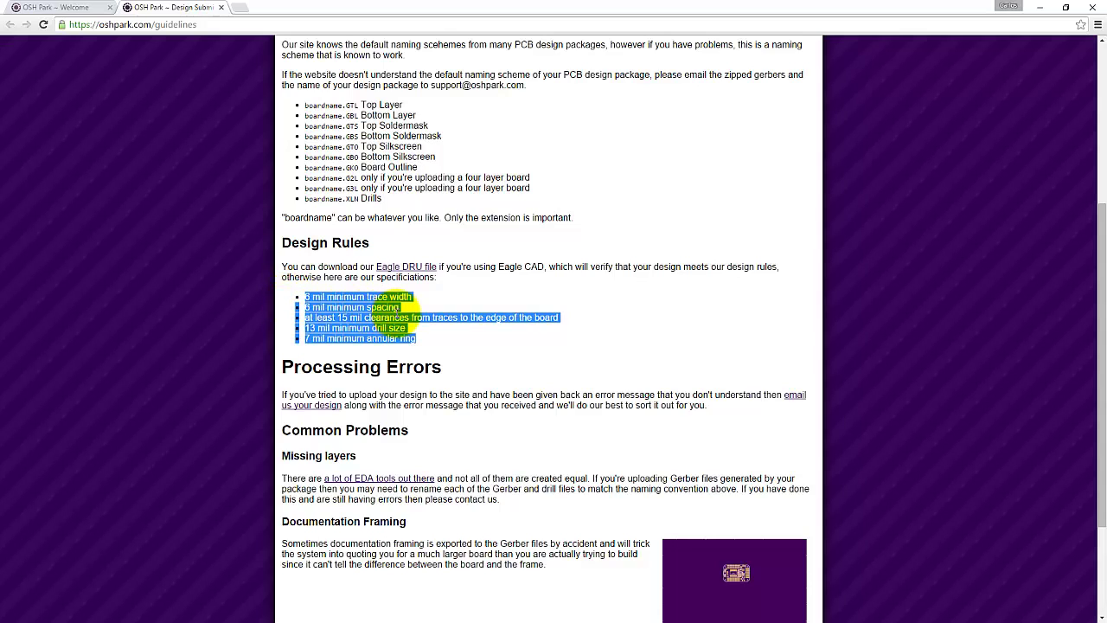
left_click(417, 333)
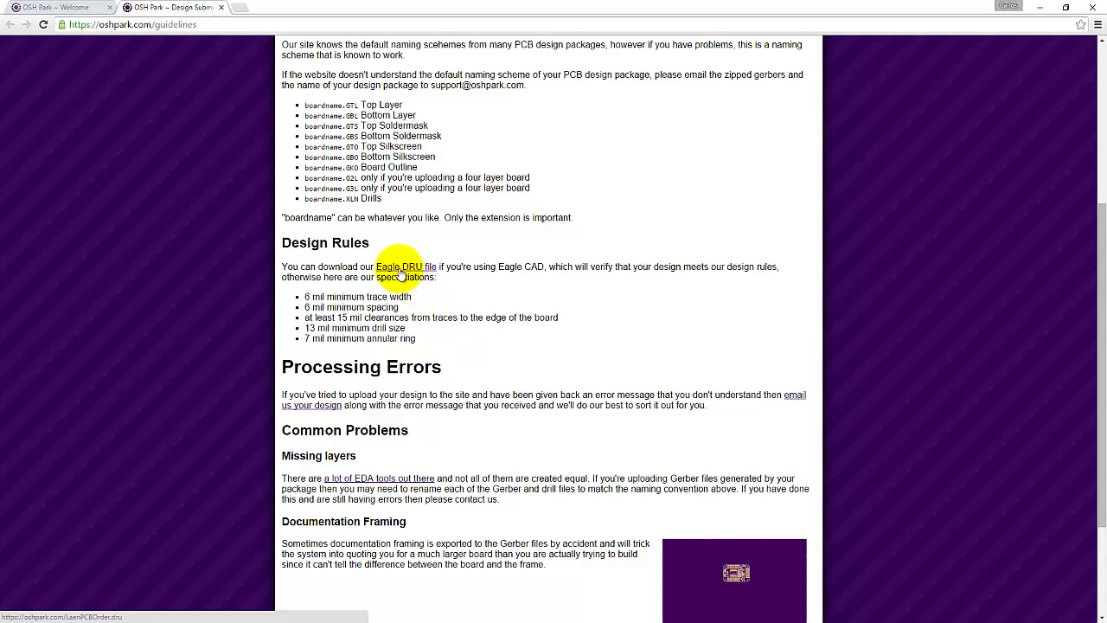
left_click(401, 272)
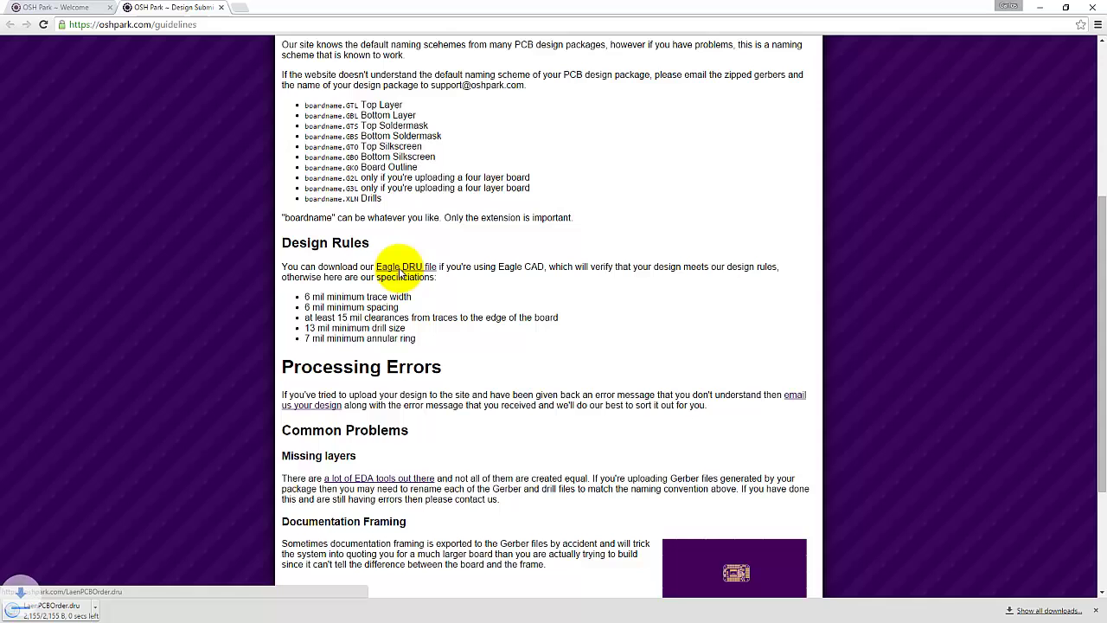
scroll(114, 564, "up", 1)
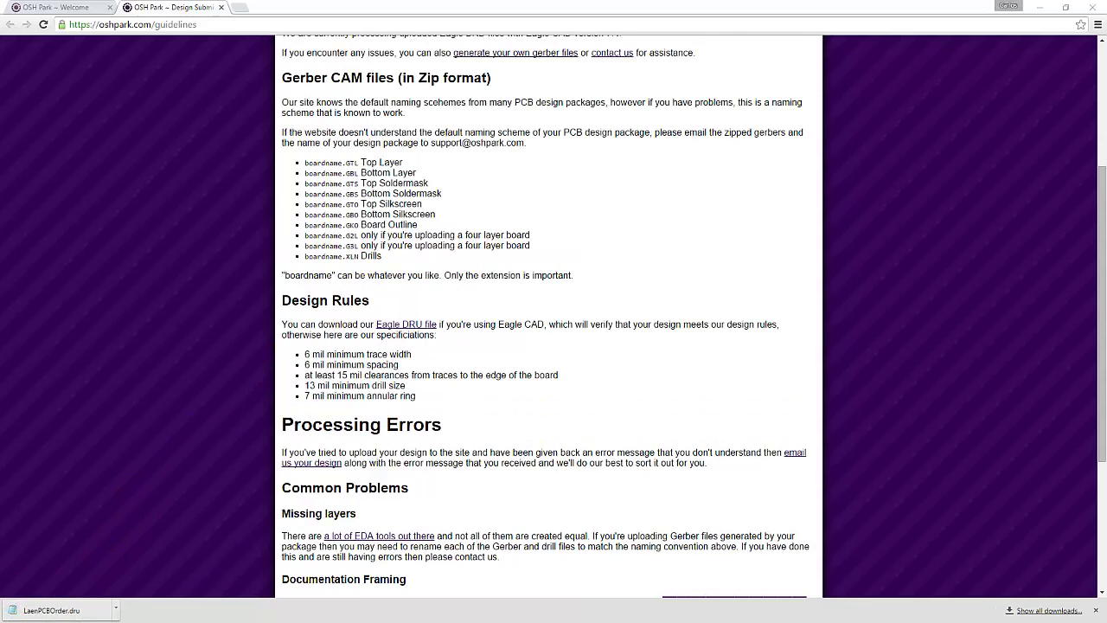
Open the EAGLE-7.3.0 dru folder and select the OSHPark_2Layer rules file
key("alt+Tab")
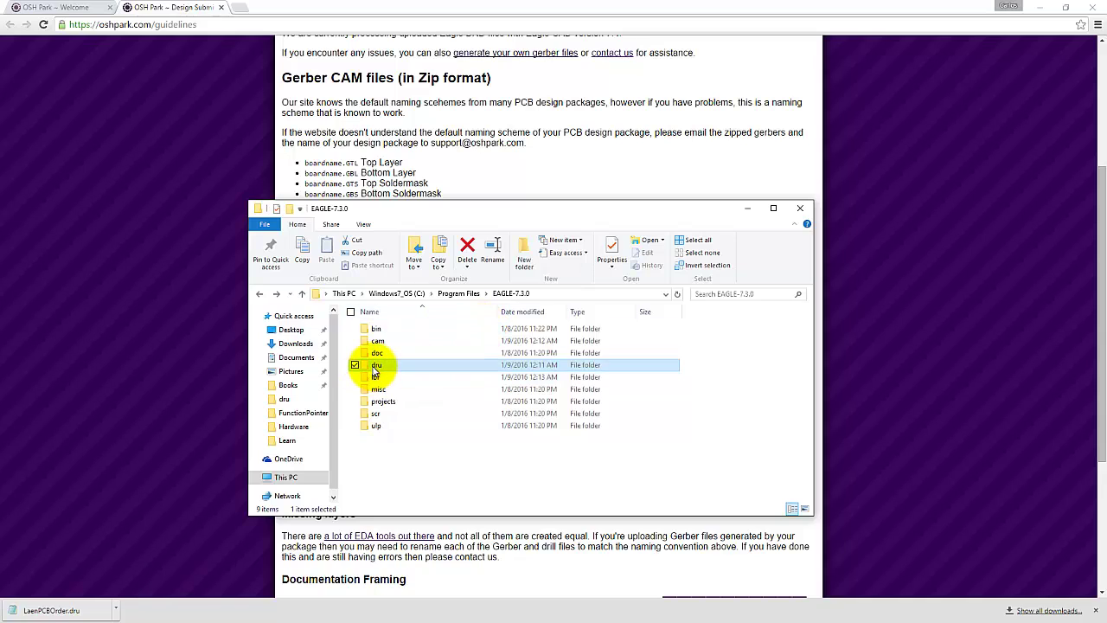
double_click(375, 370)
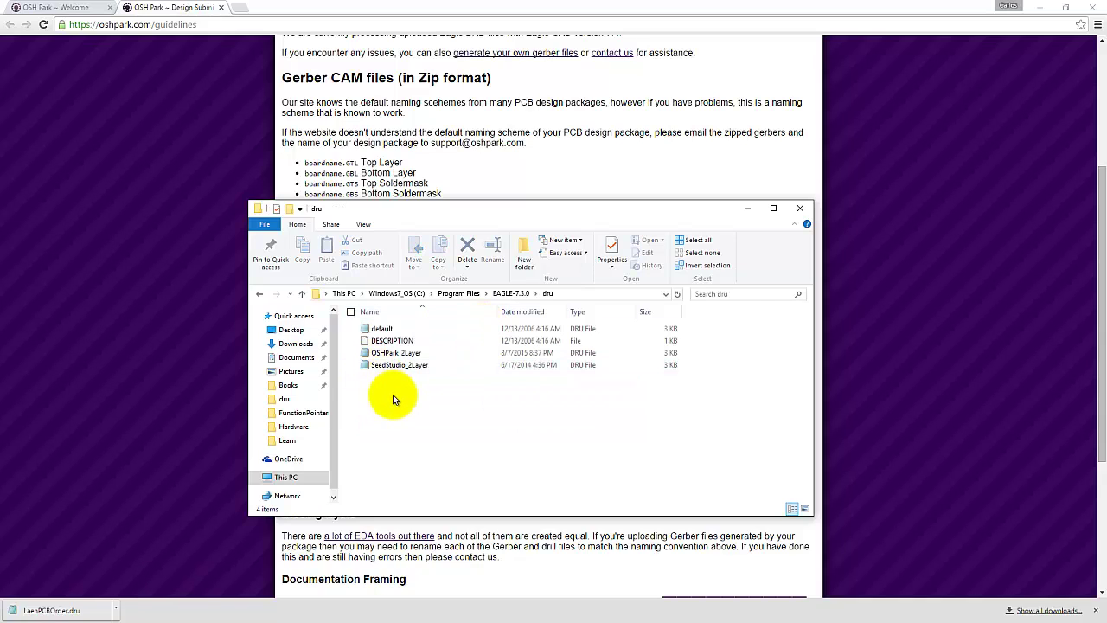
left_click(394, 353)
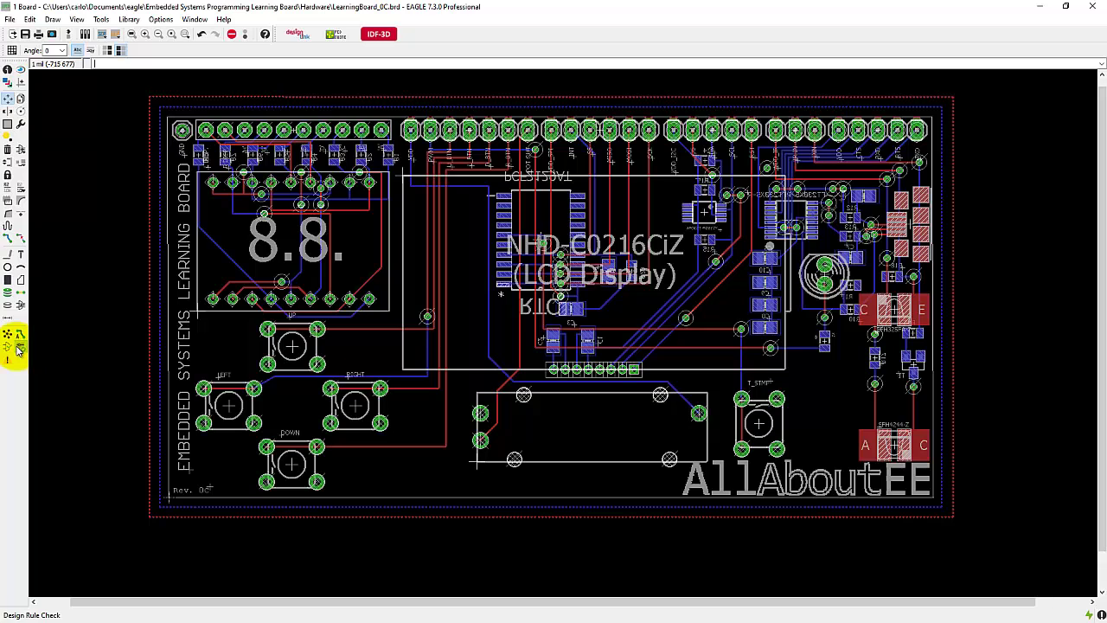
Load OSHPark_2Layer.dru into the DRC dialog and run Check, listing 268 errors
left_click(19, 348)
left_click_drag(304, 182, 624, 177)
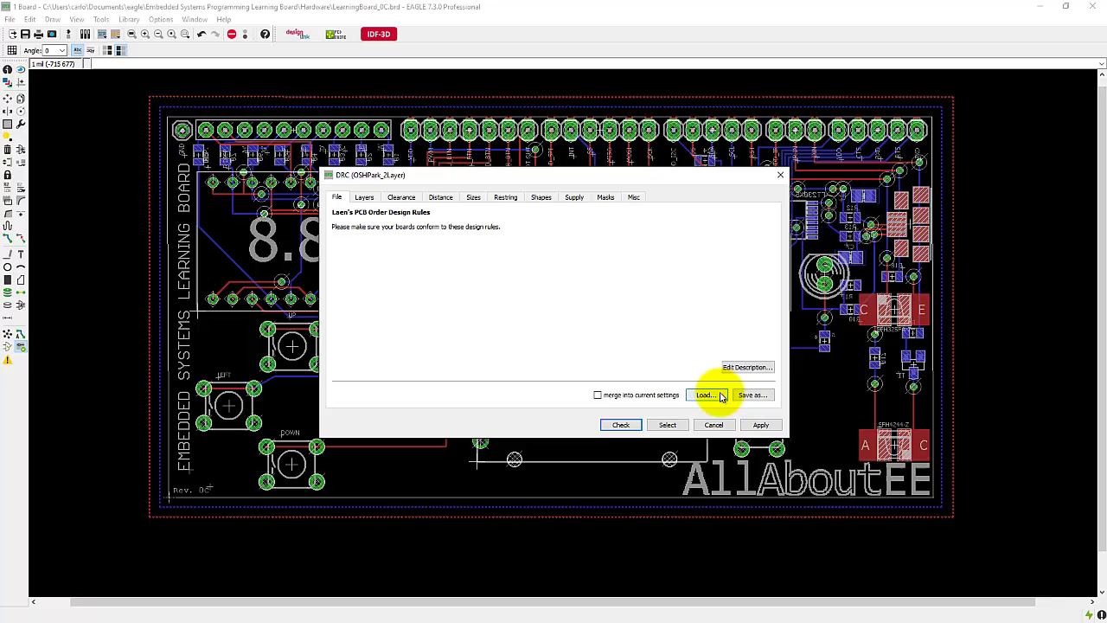
left_click(719, 395)
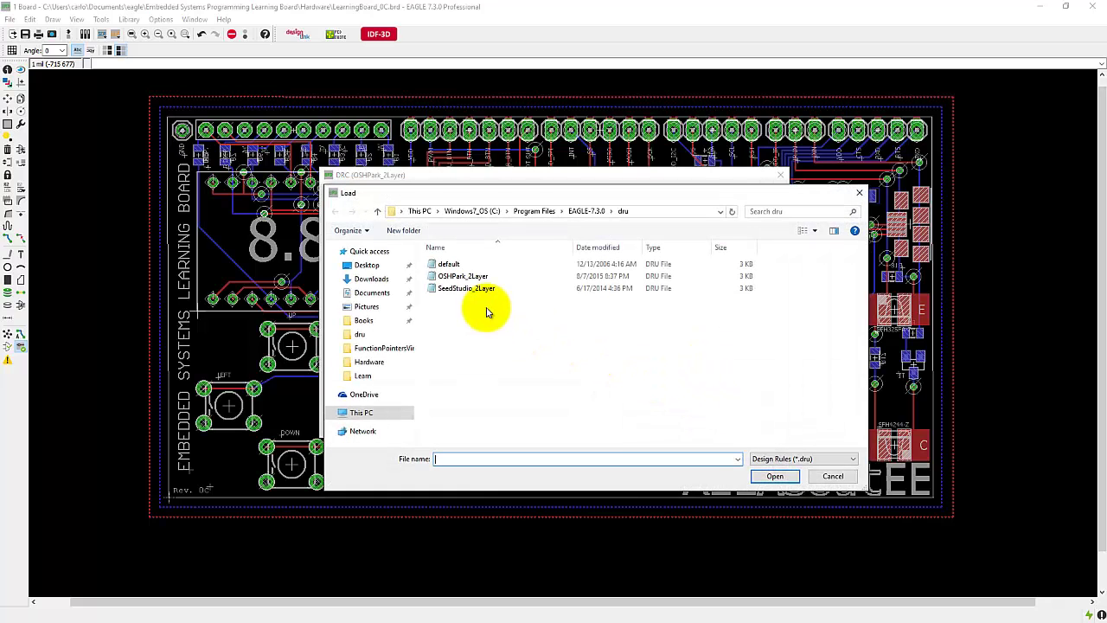
double_click(462, 275)
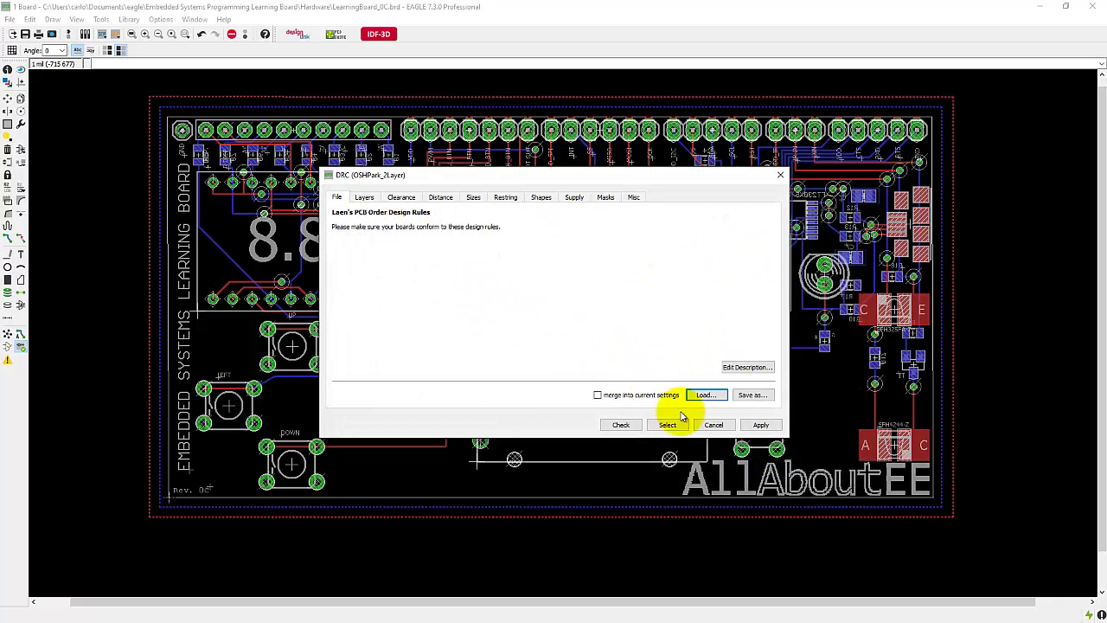
left_click(620, 424)
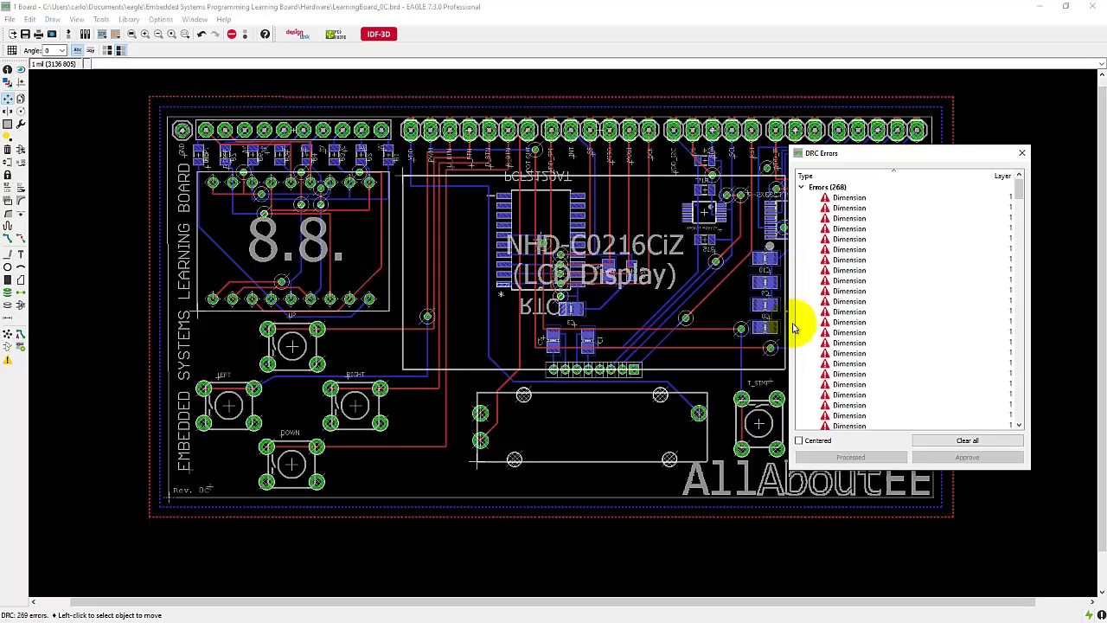
Step through the Dimension errors in the DRC list, locating each on the board
left_click(844, 208)
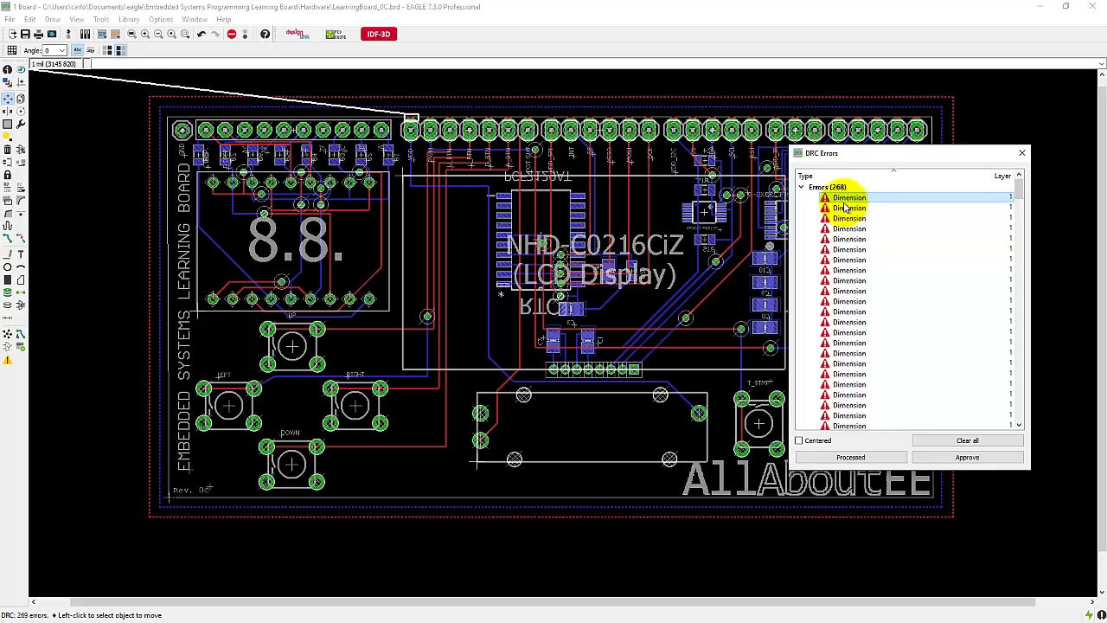
left_click(844, 219)
left_click(841, 249)
left_click(840, 316)
left_click(852, 381)
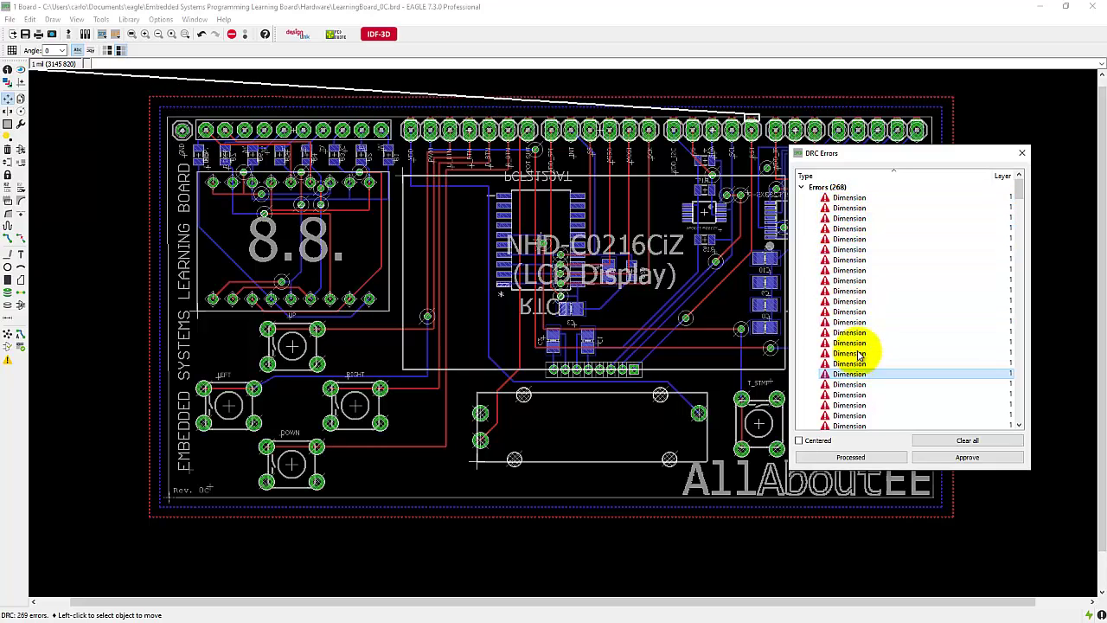
scroll(856, 329, "down", 3)
left_click(856, 364)
scroll(856, 363, "down", 3)
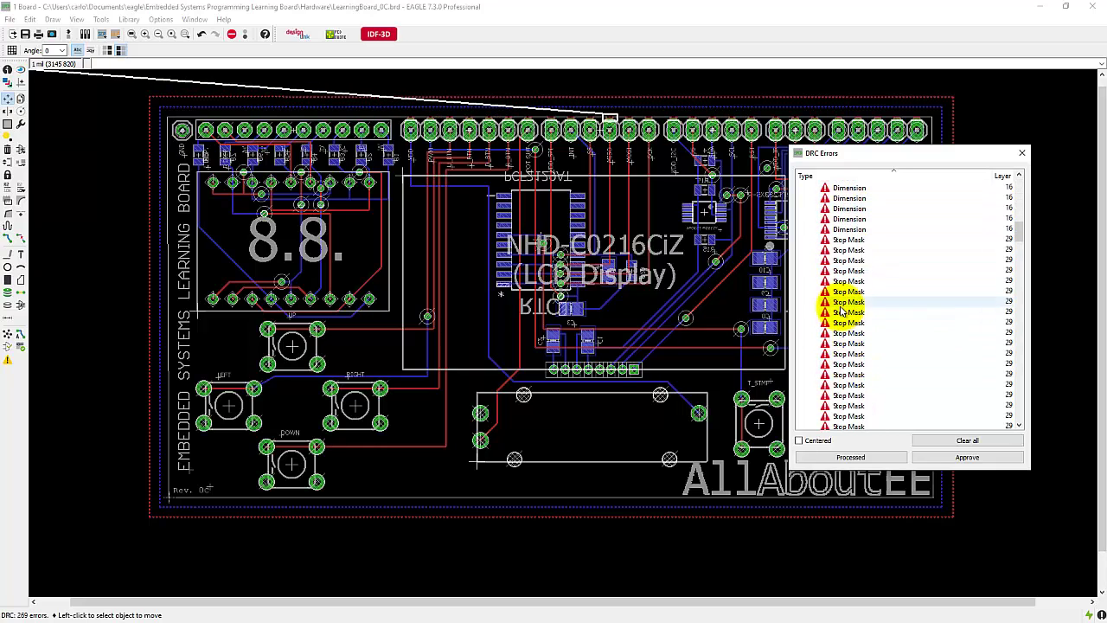
Locate and approve the Stop Mask errors, then bring the Eagle manual over the board
left_click(847, 355)
left_click(853, 270)
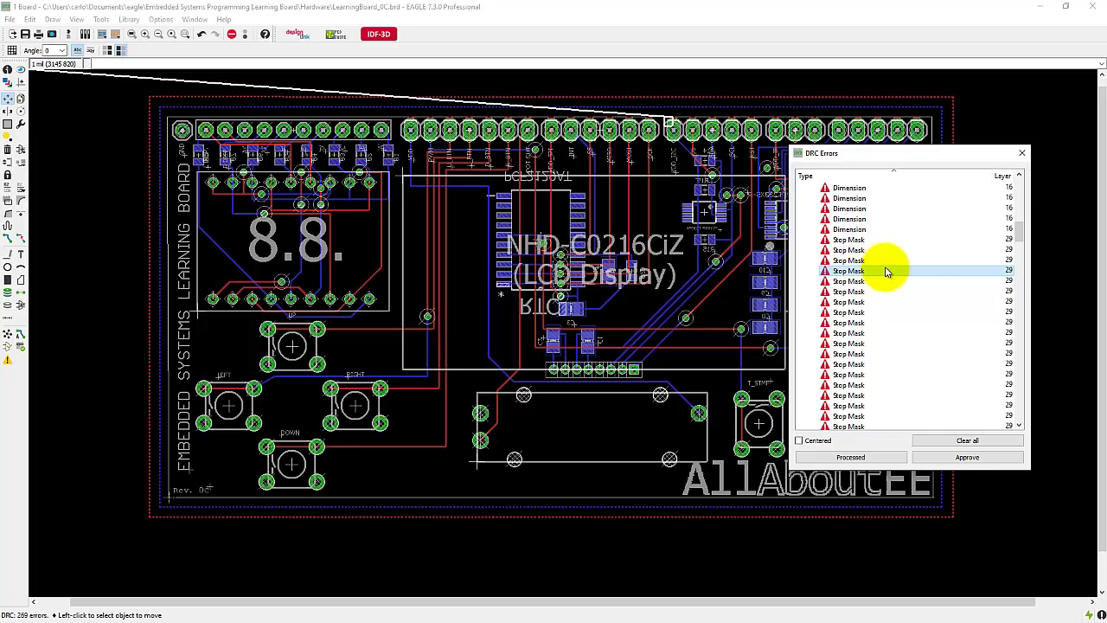
left_click_drag(1016, 230, 1062, 334)
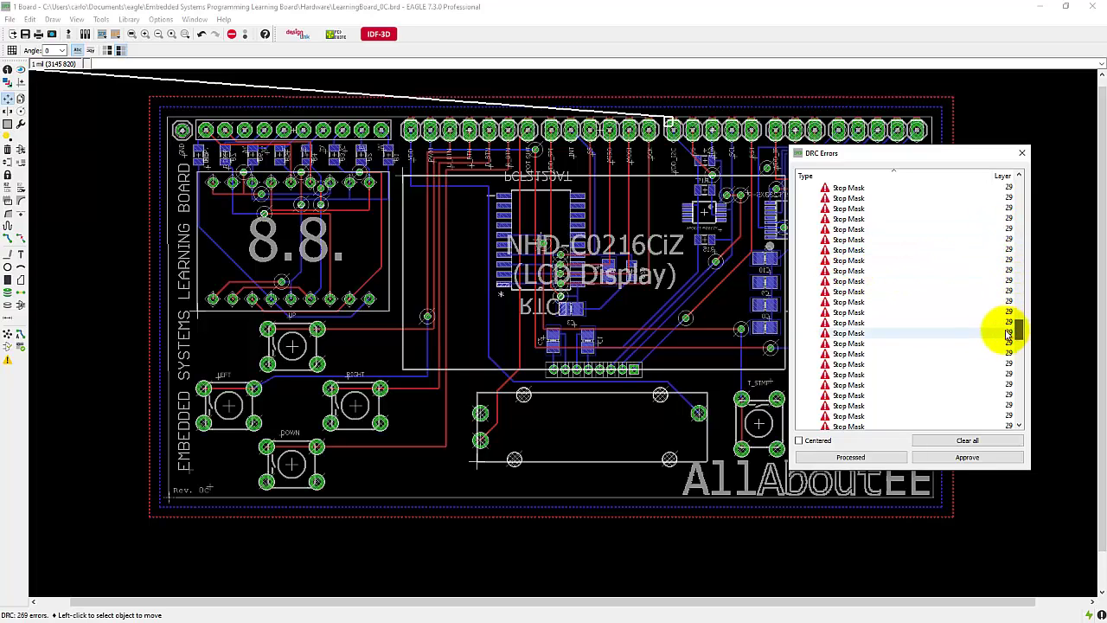
left_click(865, 354)
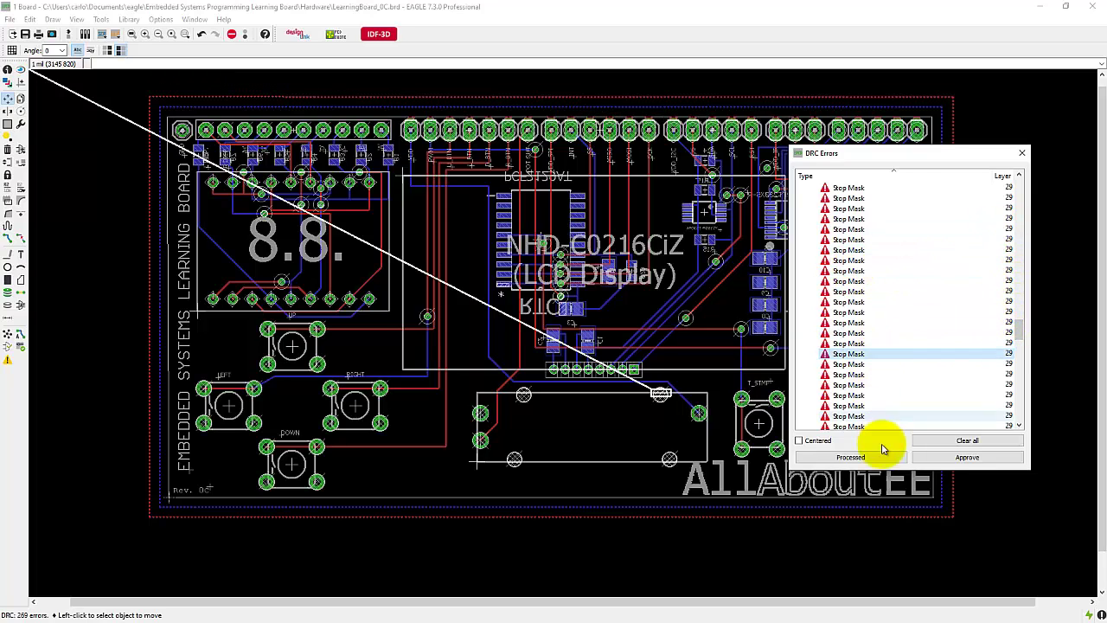
left_click(966, 457)
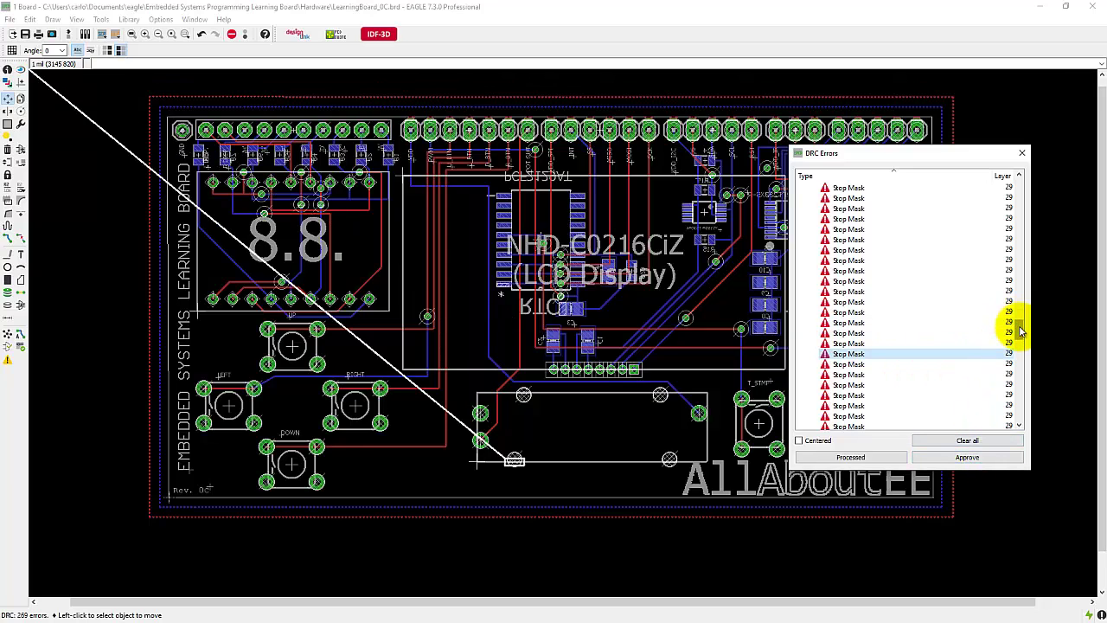
left_click_drag(1020, 330, 1016, 419)
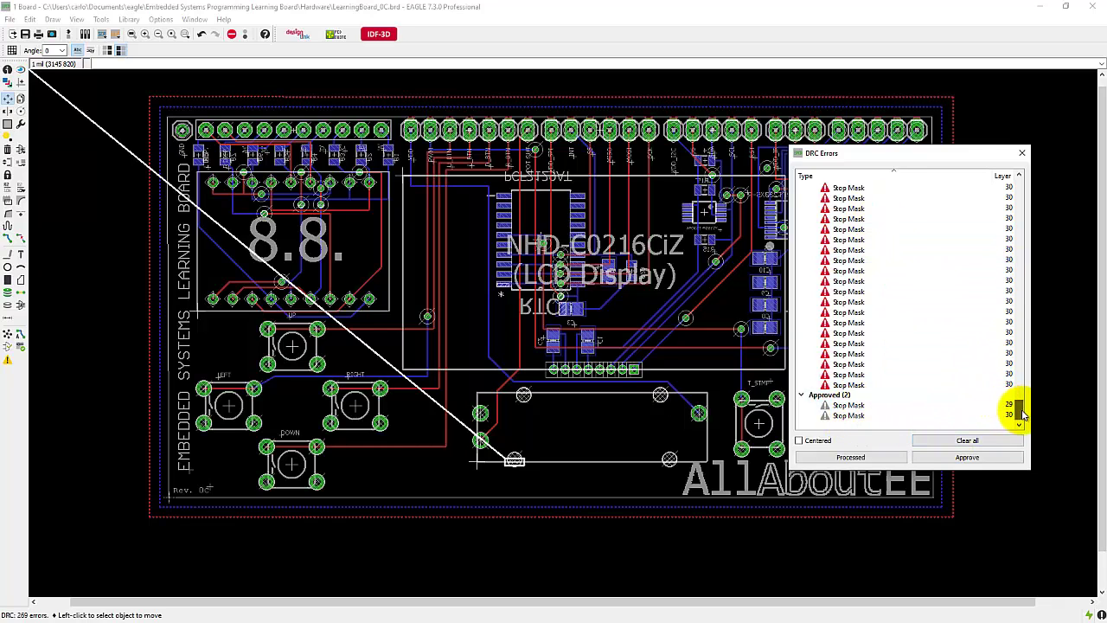
left_click_drag(1020, 413, 1018, 178)
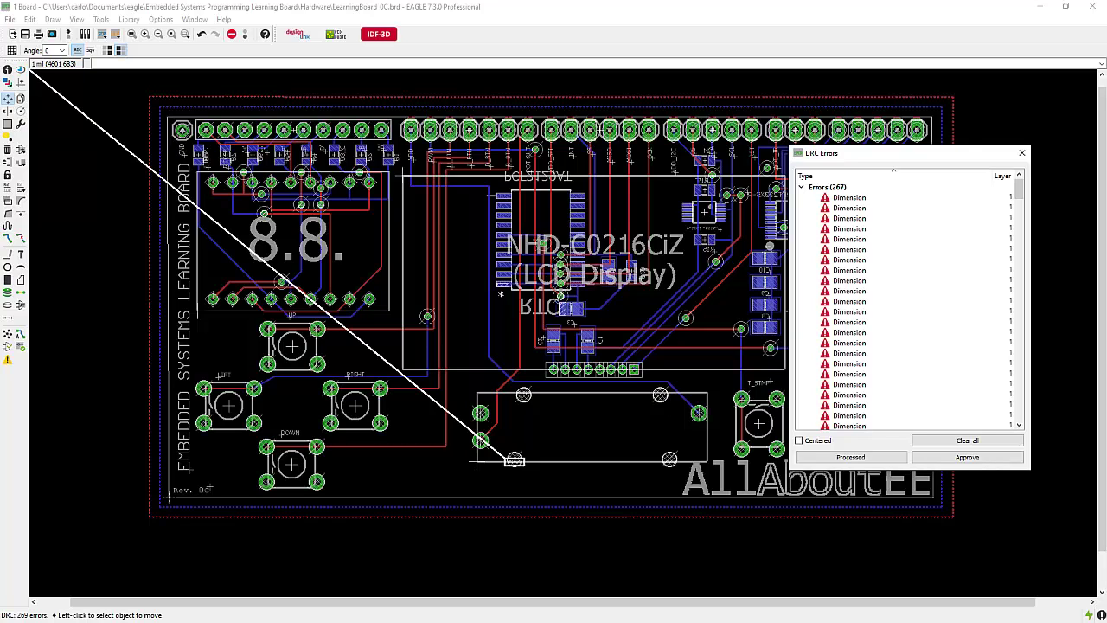
left_click_drag(1106, 294, 436, 194)
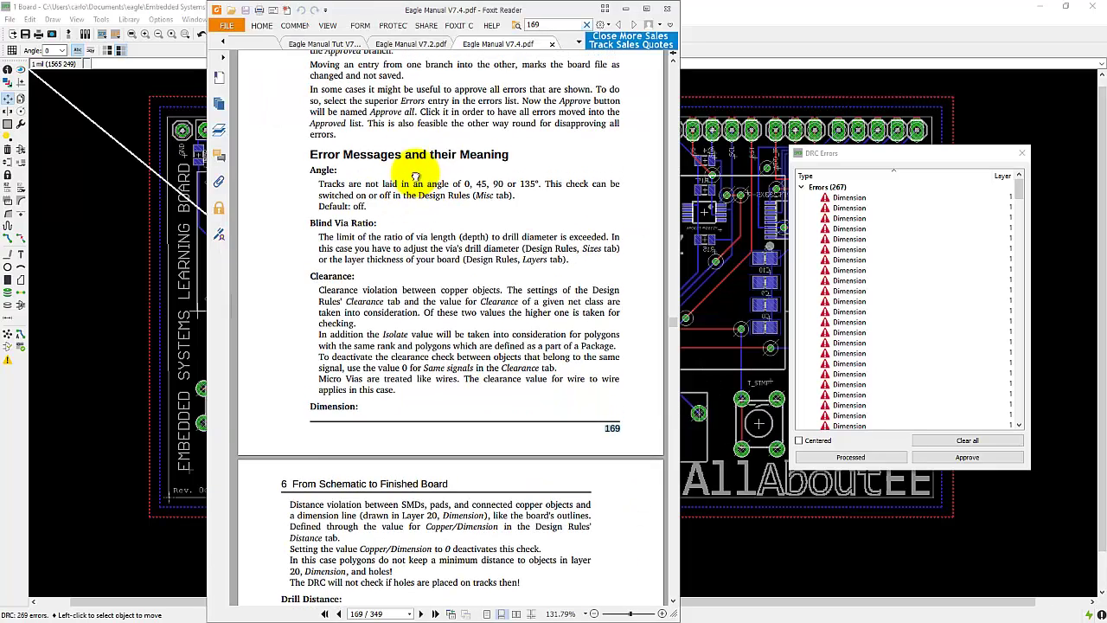
Read the Eagle manual's DRC error descriptions from page 169 through page 170
scroll(415, 178, "down", 1)
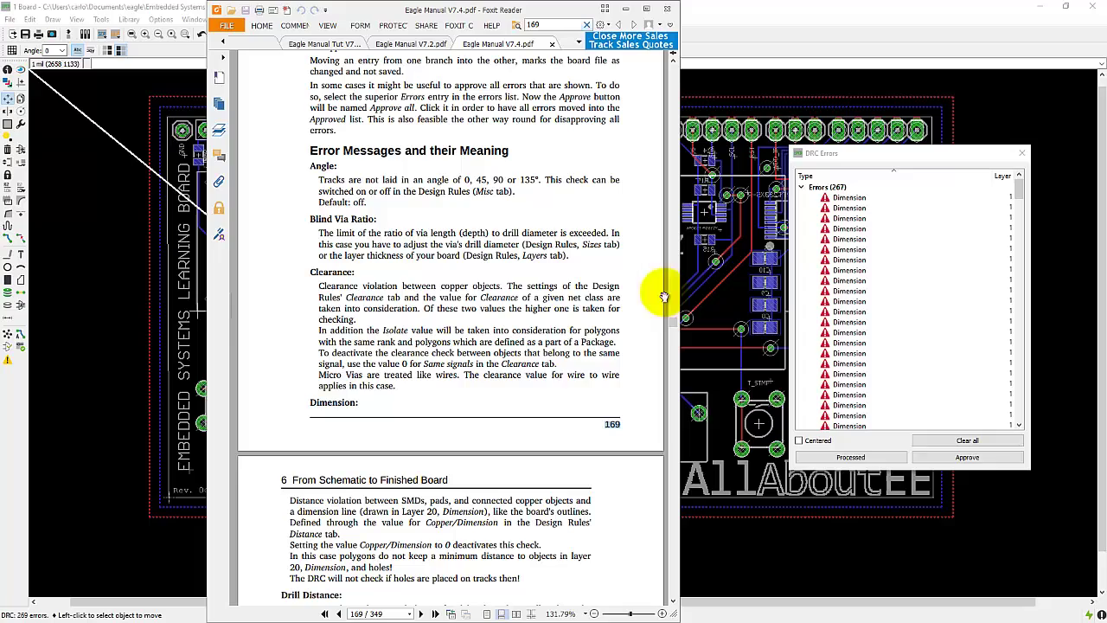
left_click_drag(427, 465, 358, 396)
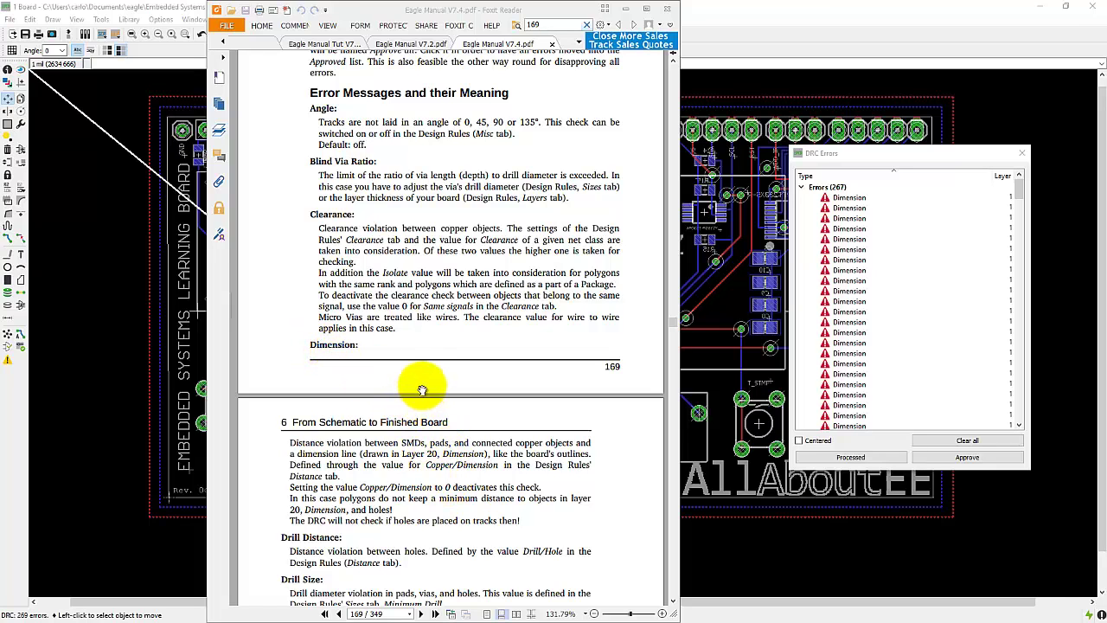
scroll(422, 390, "down", 5)
left_click_drag(456, 379, 478, 180)
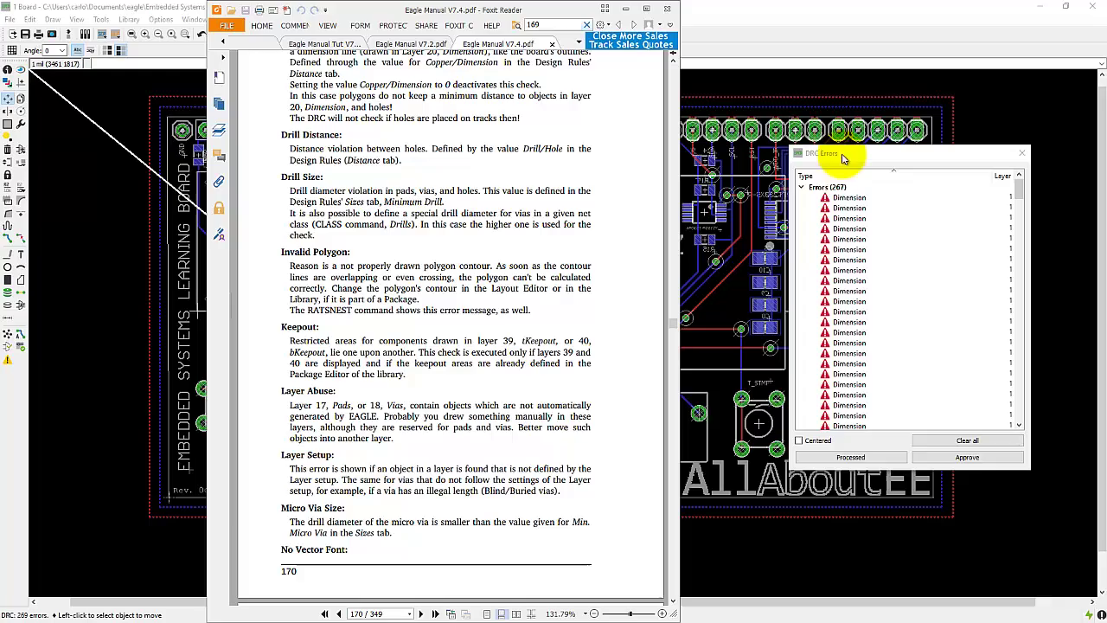
Jump to the first Dimension error and zoom into the top row of header pads
left_click(863, 199)
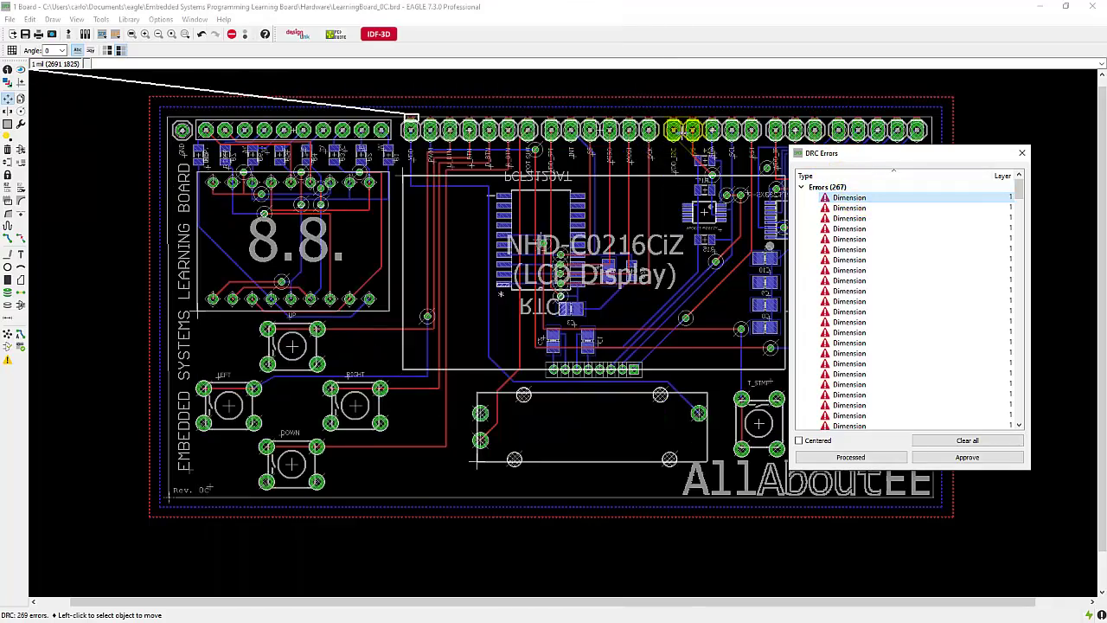
scroll(597, 108, "up", 6)
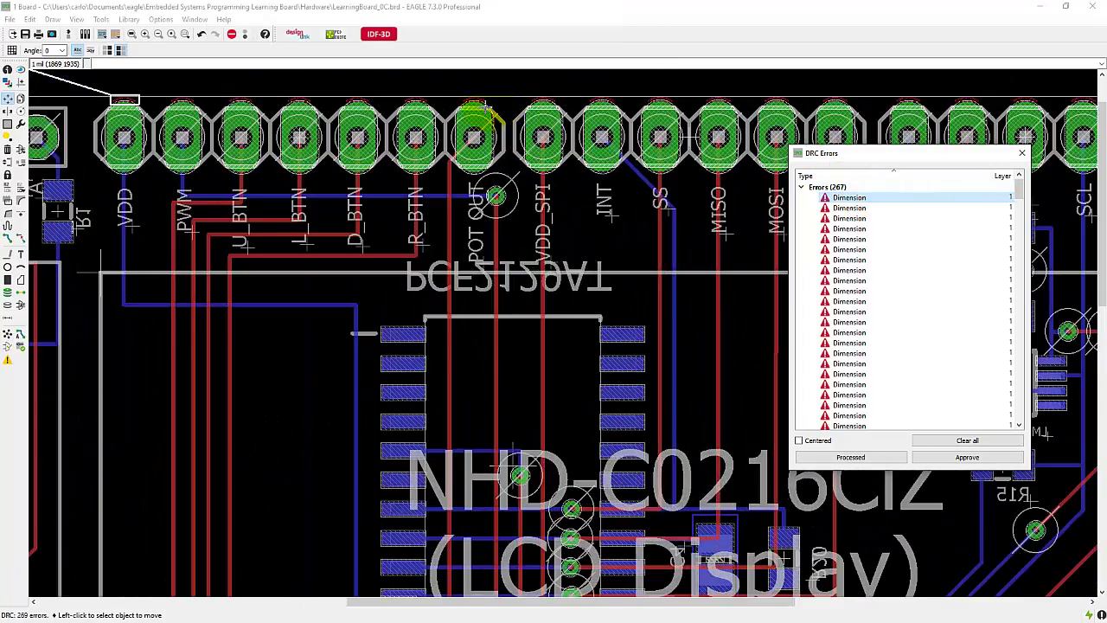
scroll(482, 97, "up", 5)
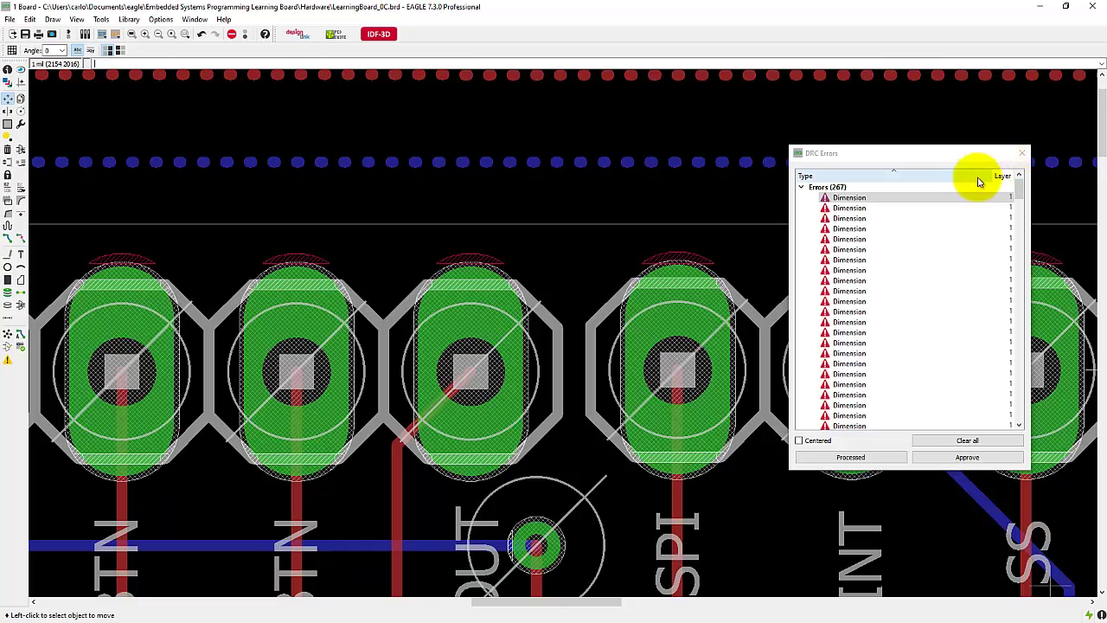
Close the DRC Errors list and re-run the check with OSHPark_2Layer.dru reloaded
left_click(1022, 154)
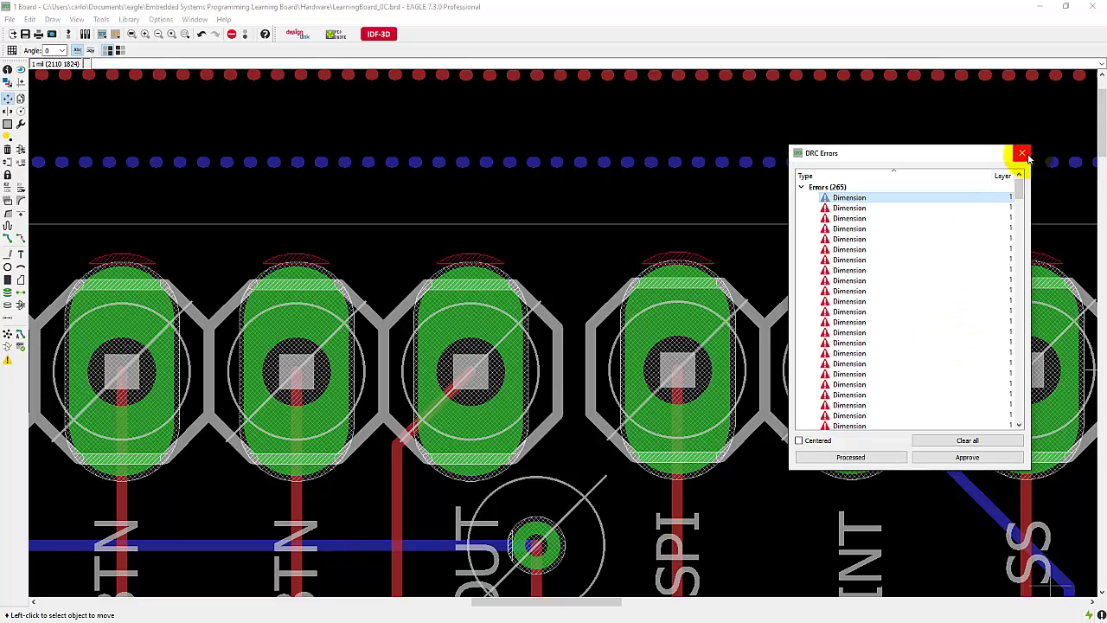
left_click(1021, 153)
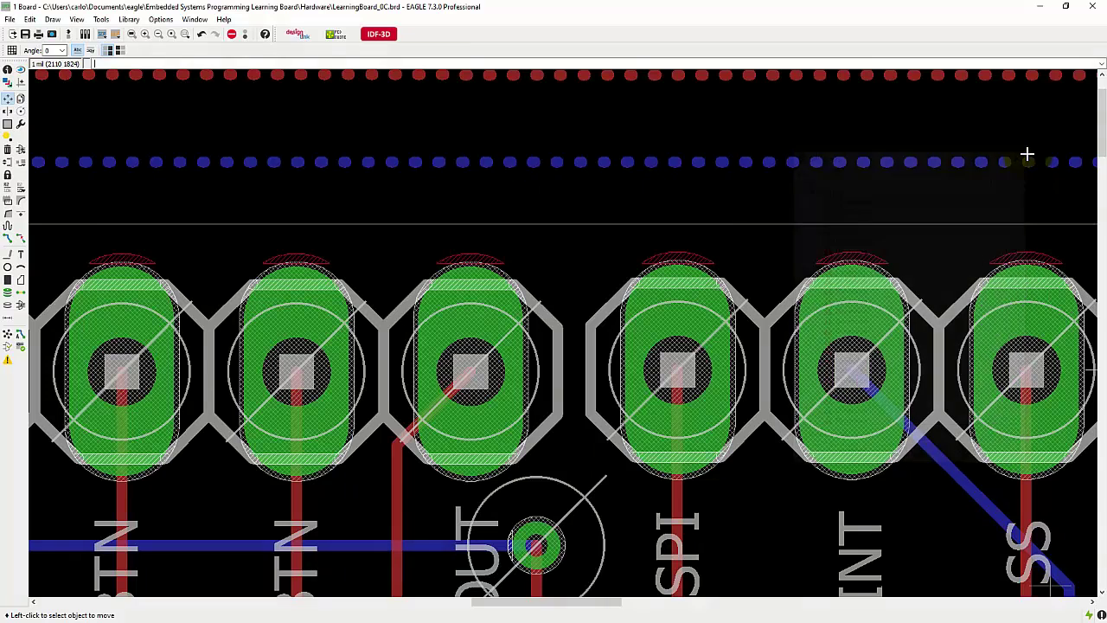
left_click(25, 349)
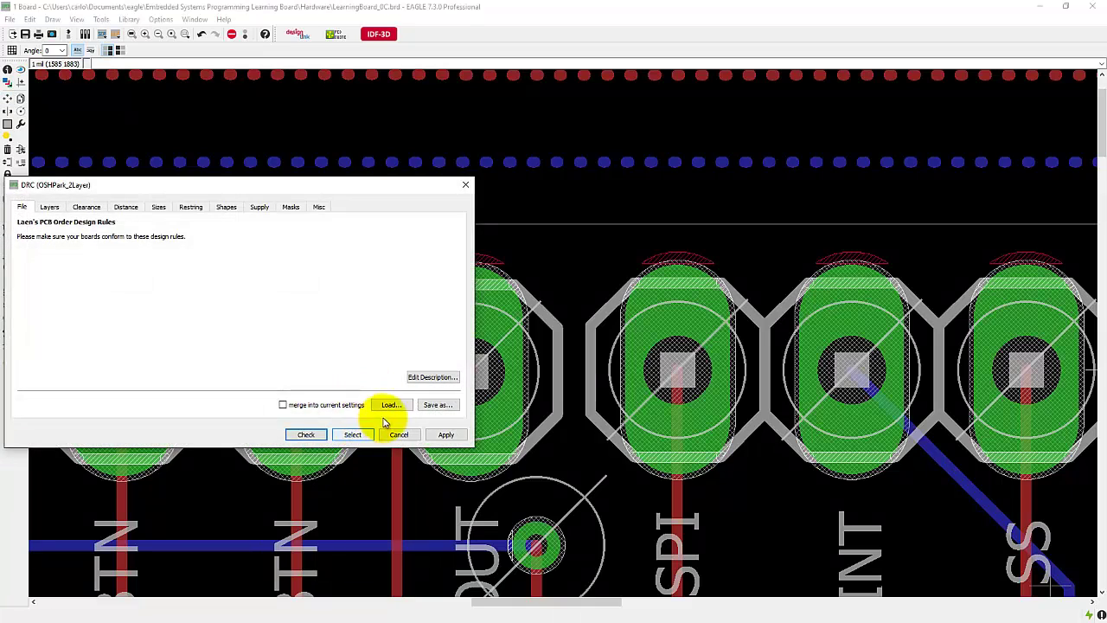
left_click(389, 404)
left_click(217, 289)
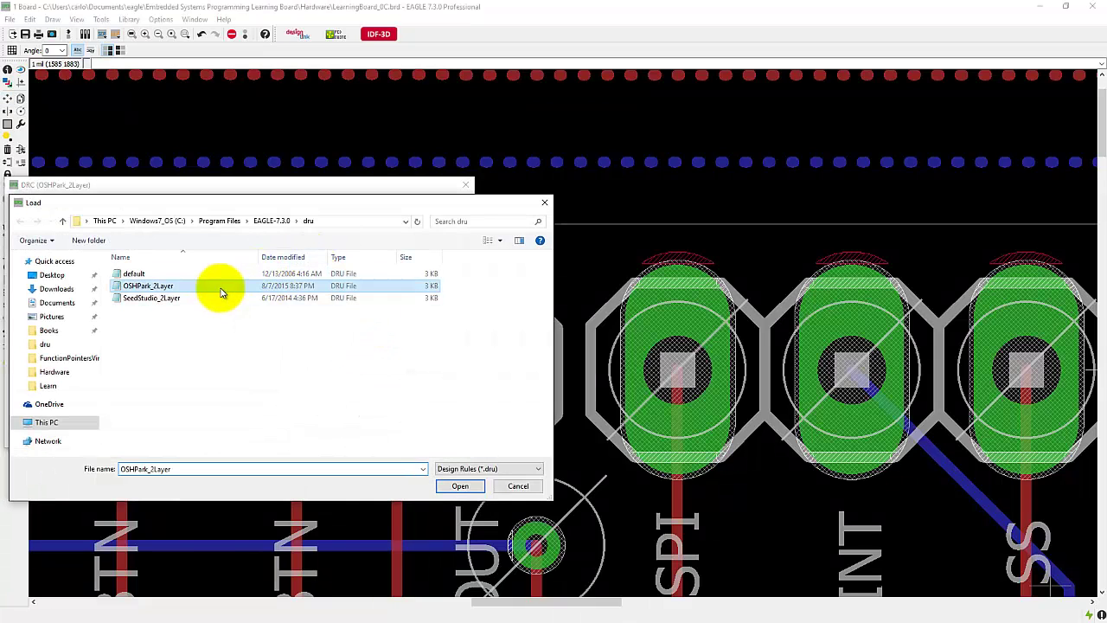
double_click(217, 289)
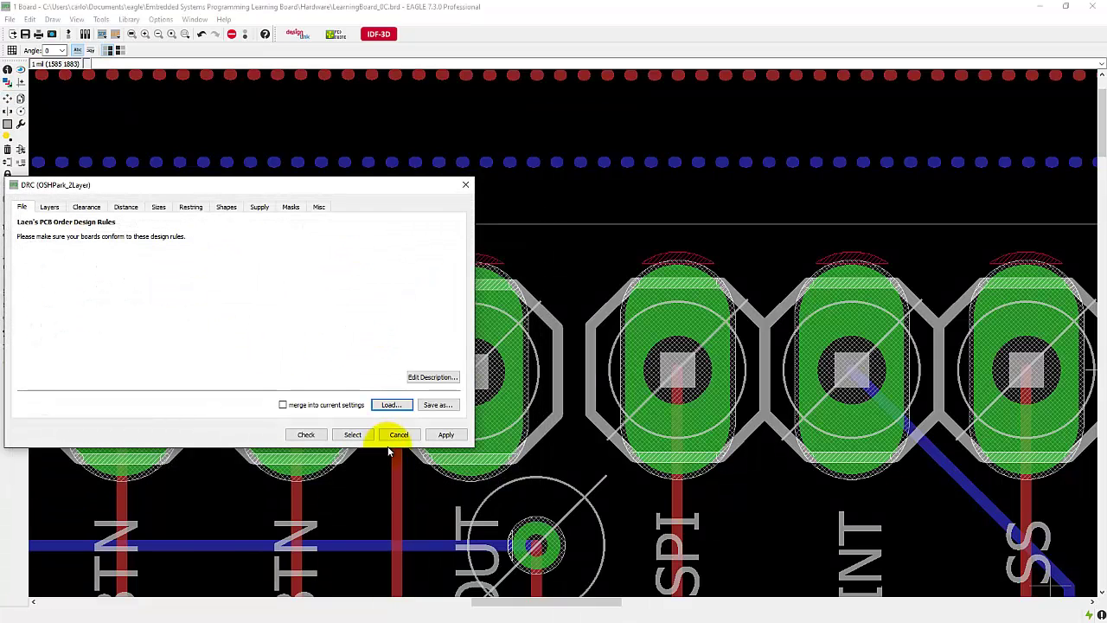
left_click(305, 434)
Zoom out and pan so the whole board fits in view
scroll(733, 340, "down", 5)
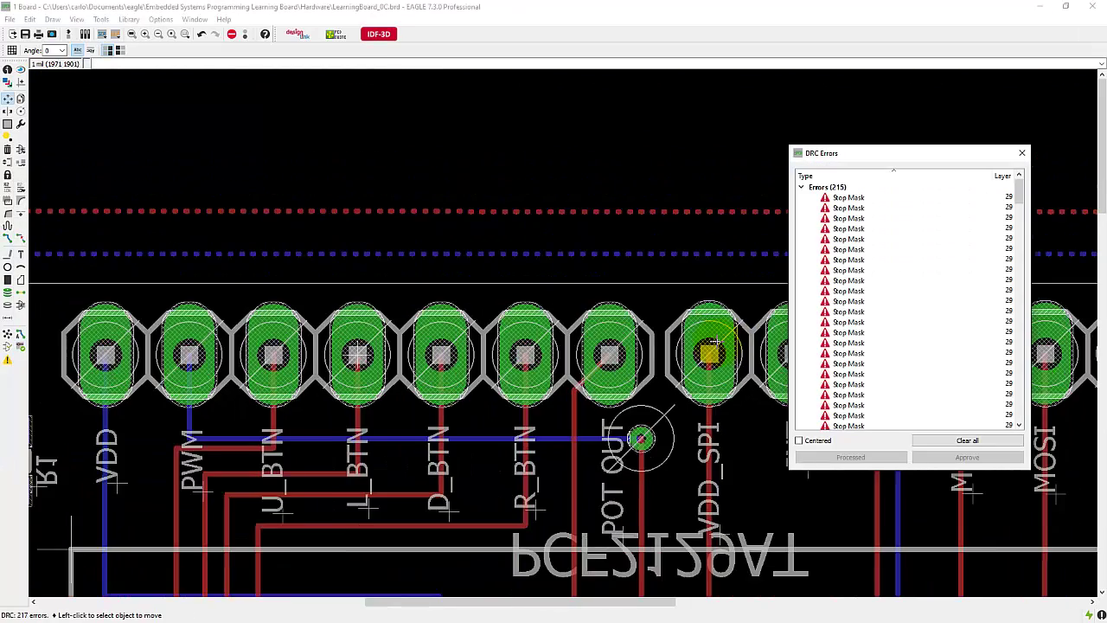
scroll(908, 242, "down", 1)
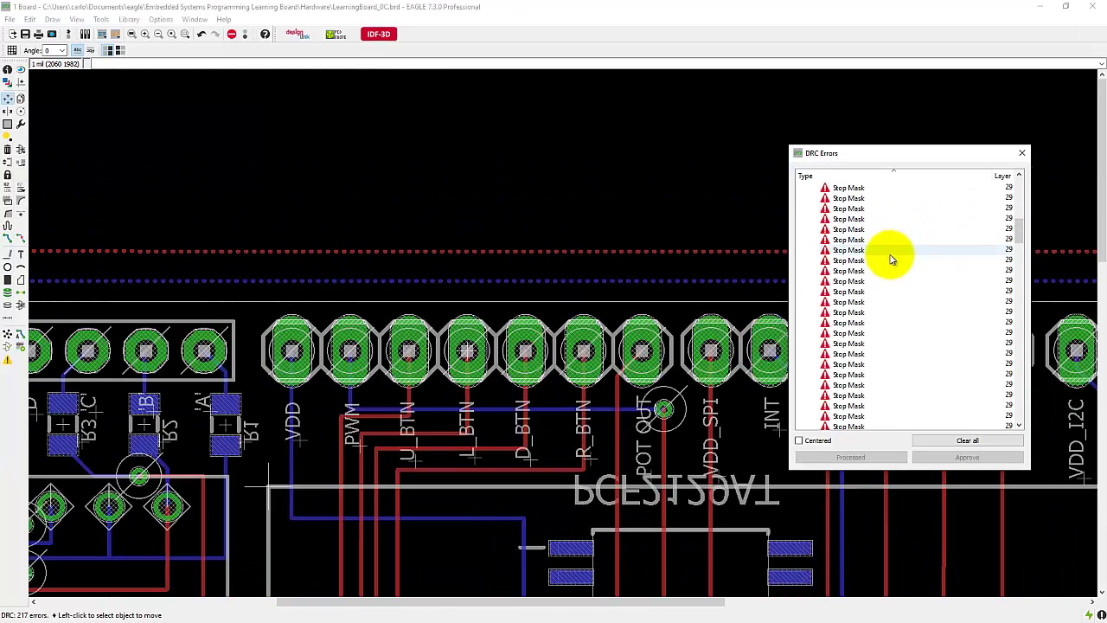
scroll(894, 287, "down", 10)
scroll(471, 356, "down", 2)
scroll(474, 359, "down", 3)
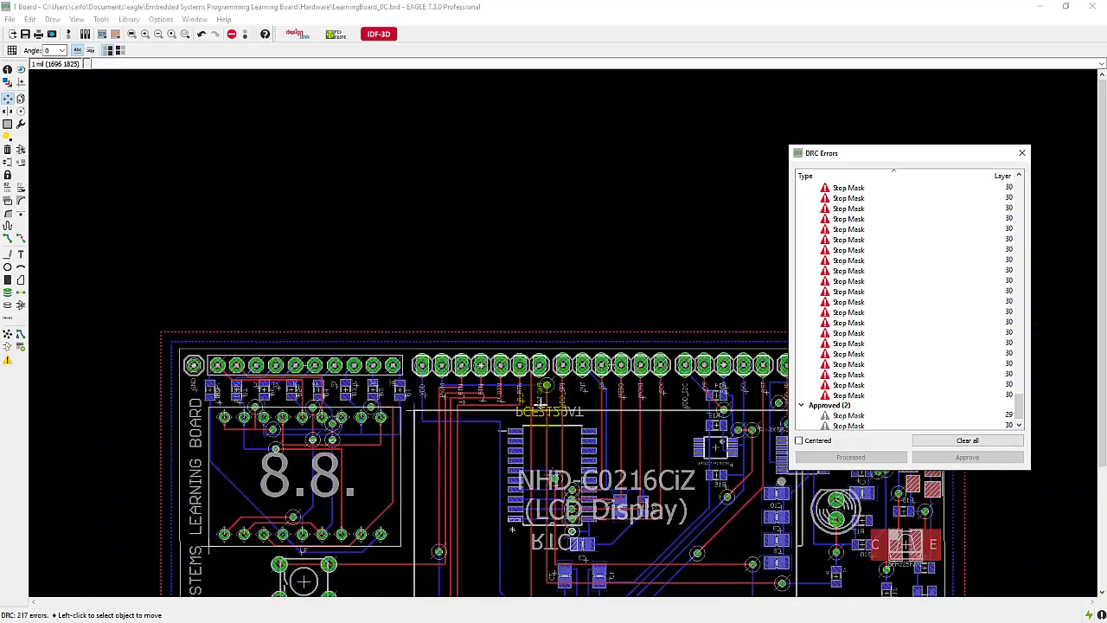
scroll(545, 199, "down", 3)
middle_click_drag(543, 198, 489, 205)
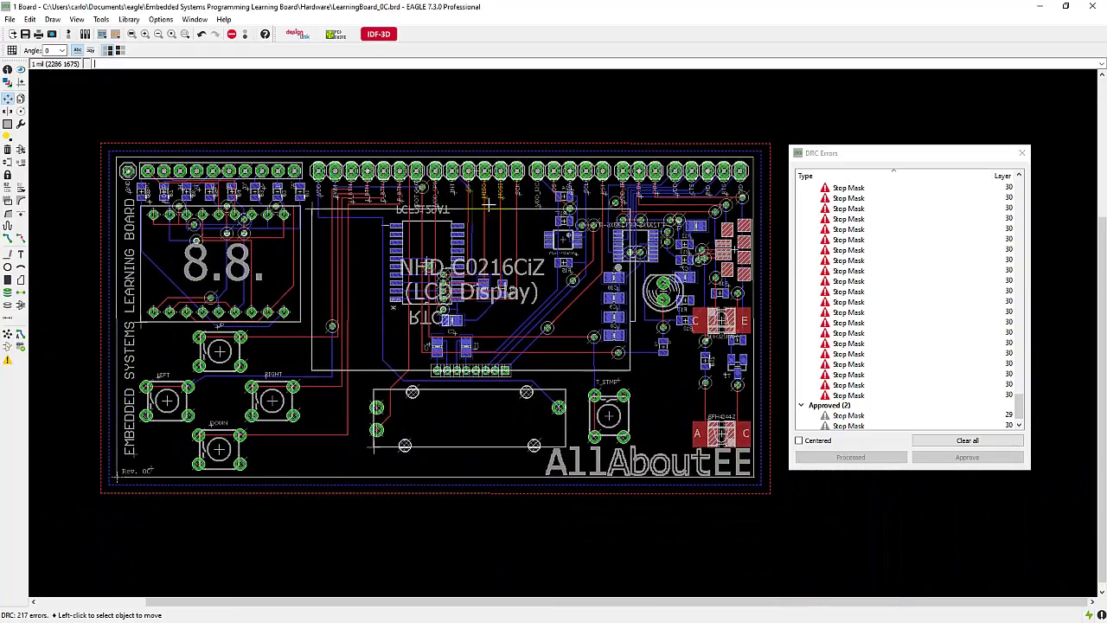